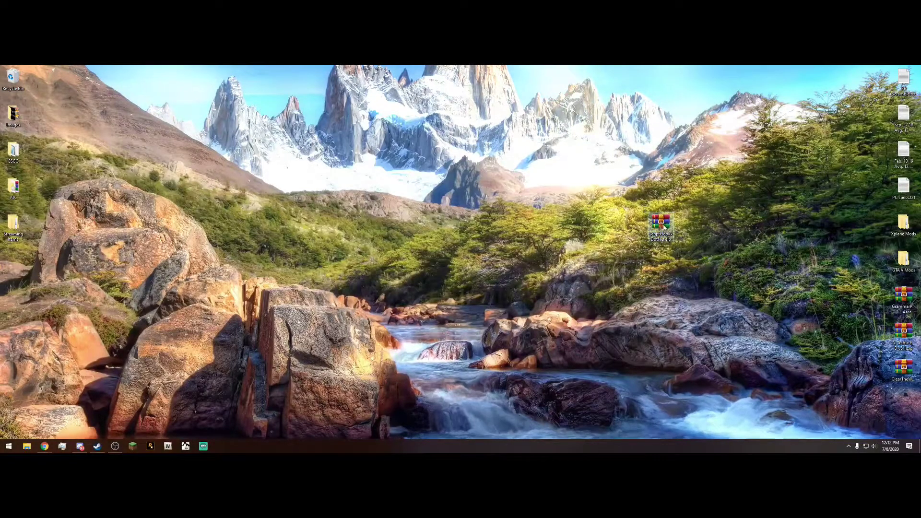
- Reposition the ScriptHookVDotNet.zip desktop icon, leaving it lower and further right
left_click_drag(660, 223, 715, 224)
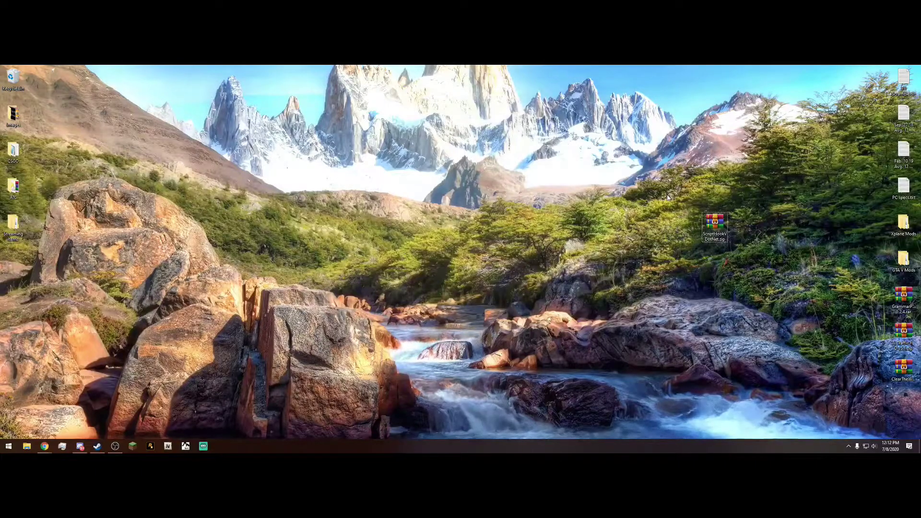
left_click_drag(705, 232, 679, 232)
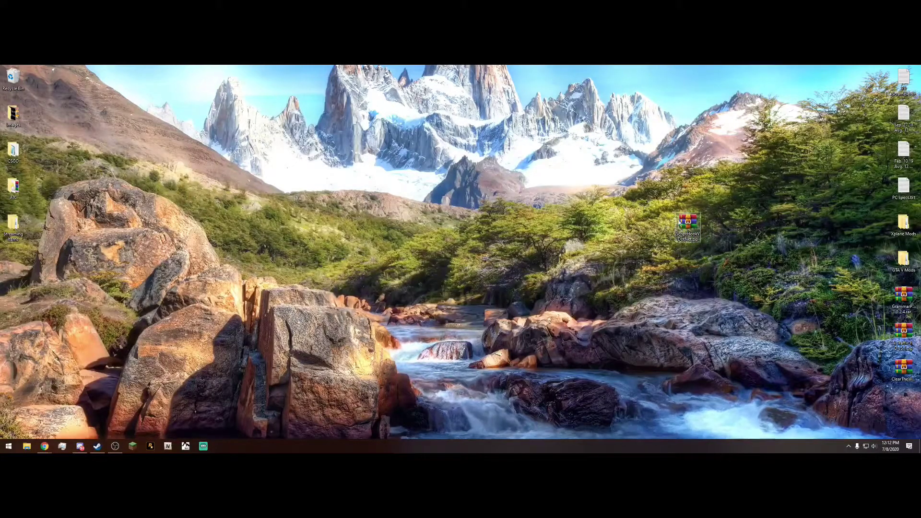
left_click_drag(680, 221, 707, 259)
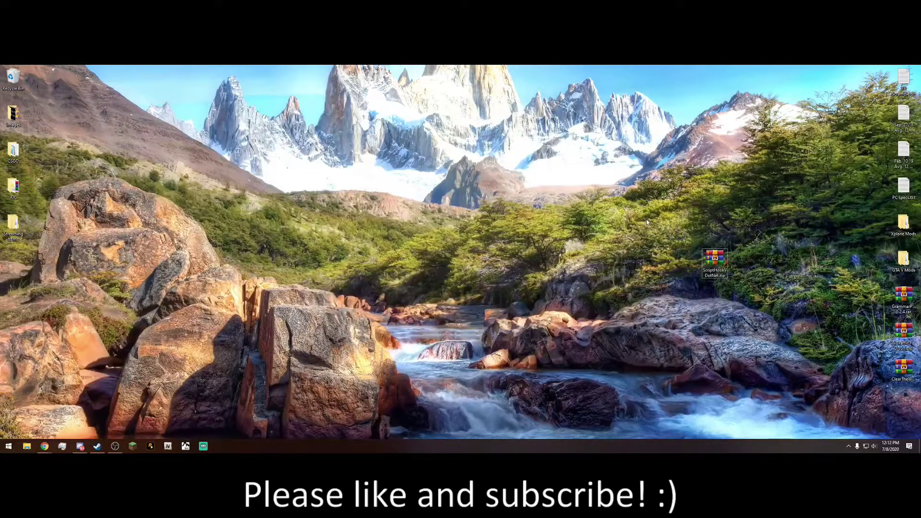
left_click_drag(715, 262, 714, 225)
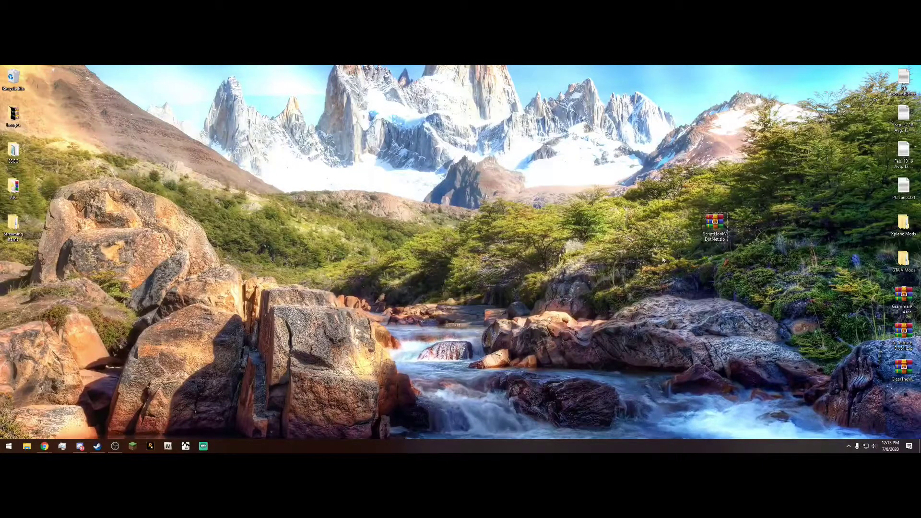
left_click_drag(715, 224, 714, 260)
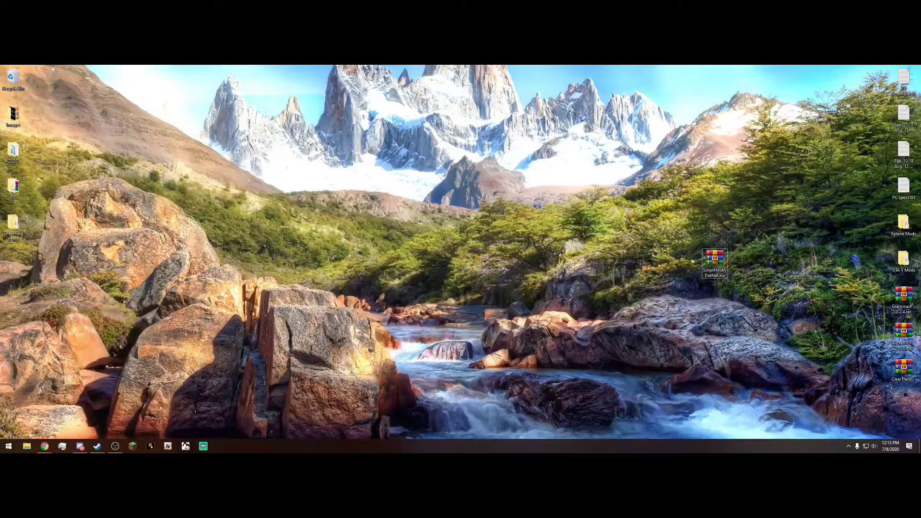
- Select the zip icon and return to the Community Script Hook V .NET page in Chrome
left_click_drag(664, 201, 758, 326)
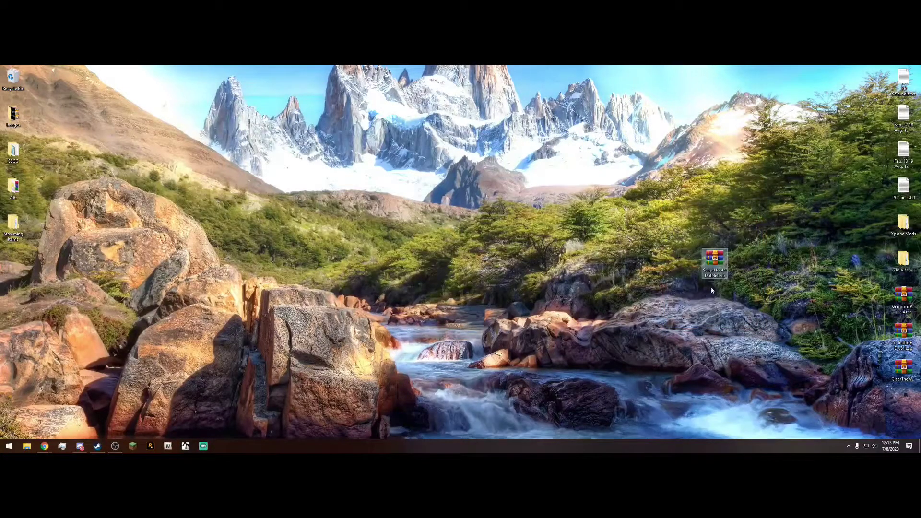
mouse_move(44, 446)
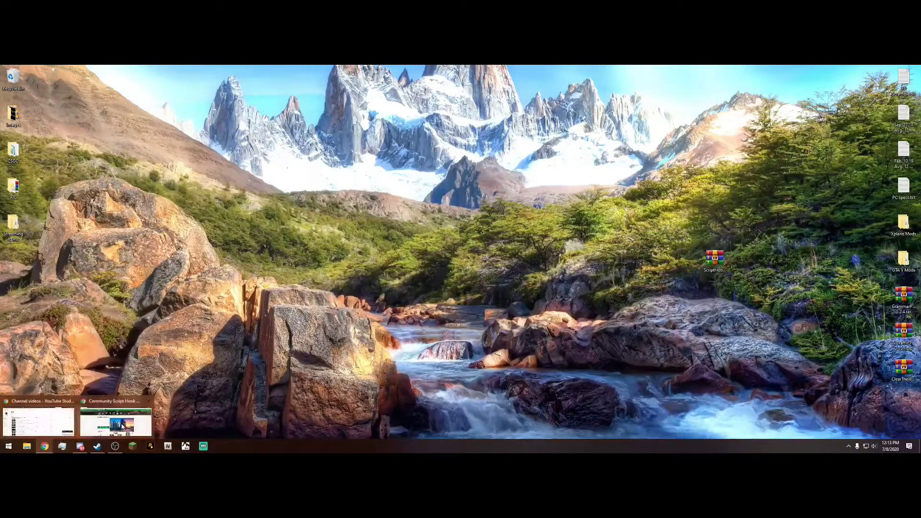
left_click(120, 418)
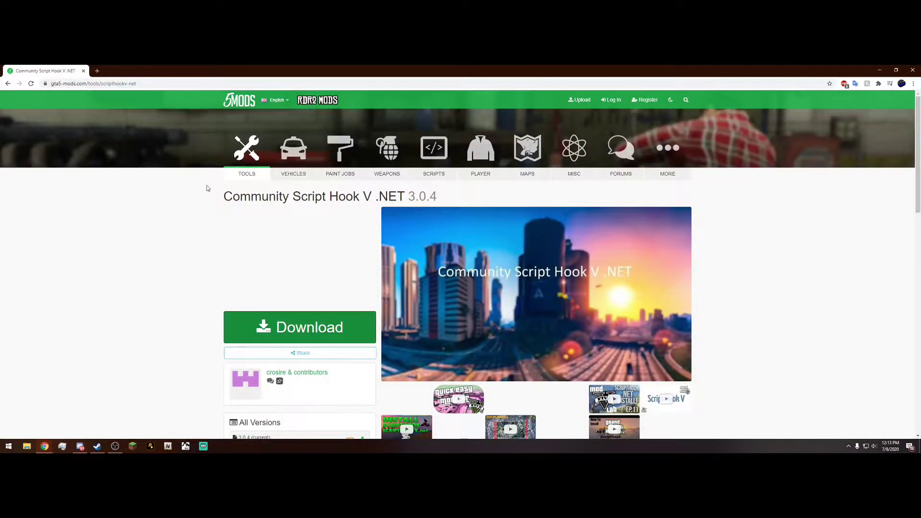
- Highlight '.NET' in the mod title and the phrase about running .NET scripts in the description
left_click_drag(374, 197, 406, 195)
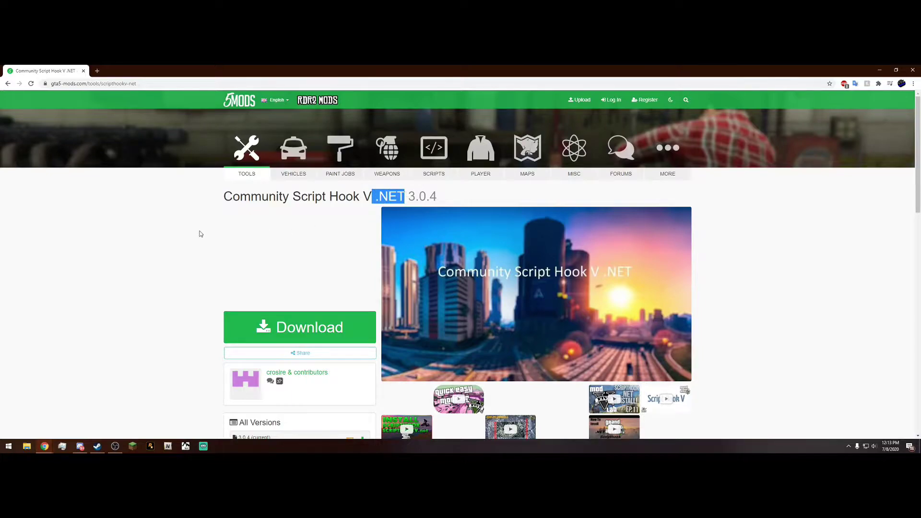
left_click(171, 212)
scroll(172, 211, "down", 5)
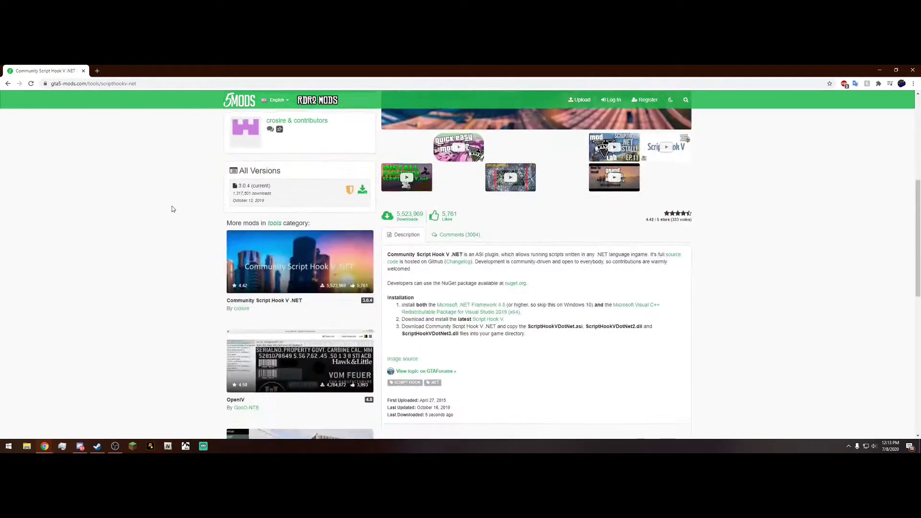
scroll(173, 209, "up", 4)
scroll(180, 214, "down", 4)
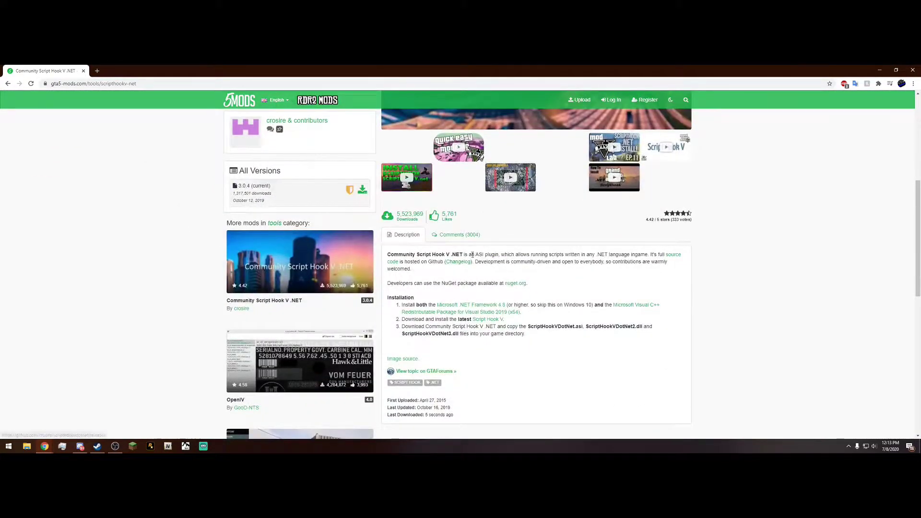
left_click_drag(530, 255, 562, 257)
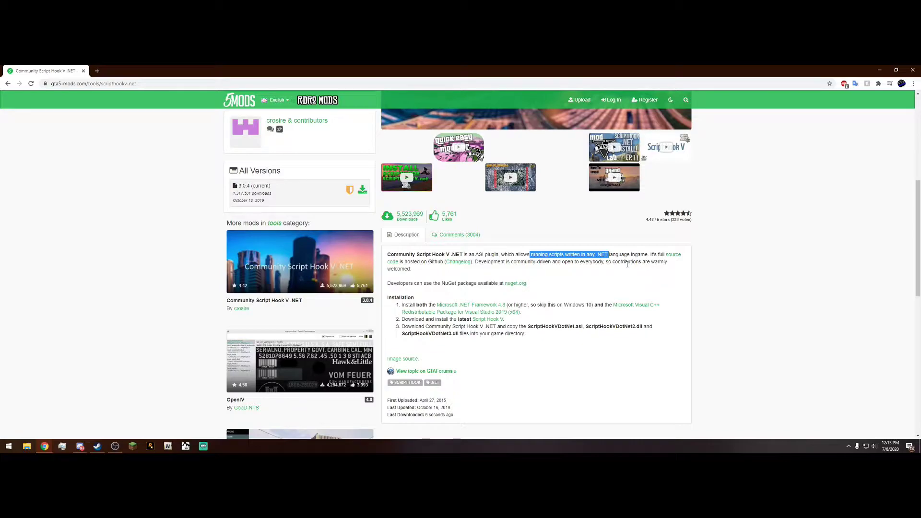
left_click(619, 262)
- Point out the ScriptHookVDotNet.zip asset of release v3.0.4, then minimize the browser
scroll(544, 286, "up", 5)
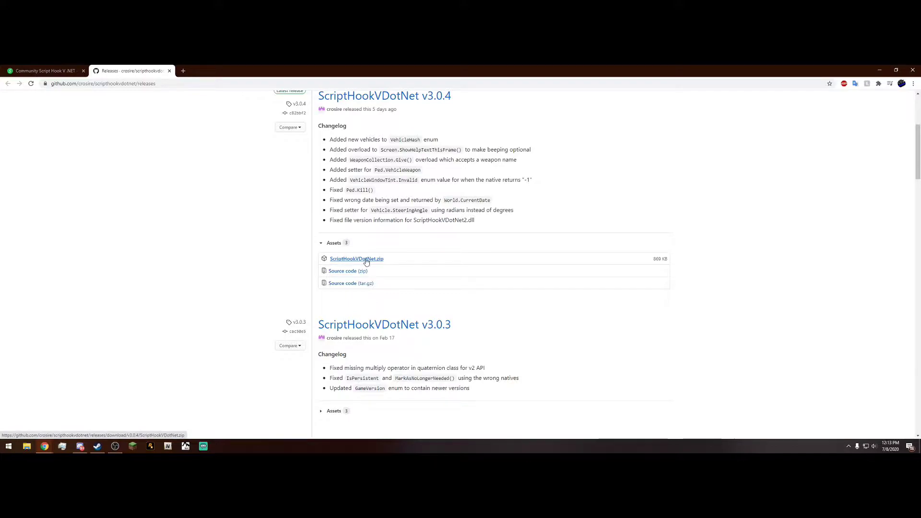
left_click_drag(366, 259, 256, 247)
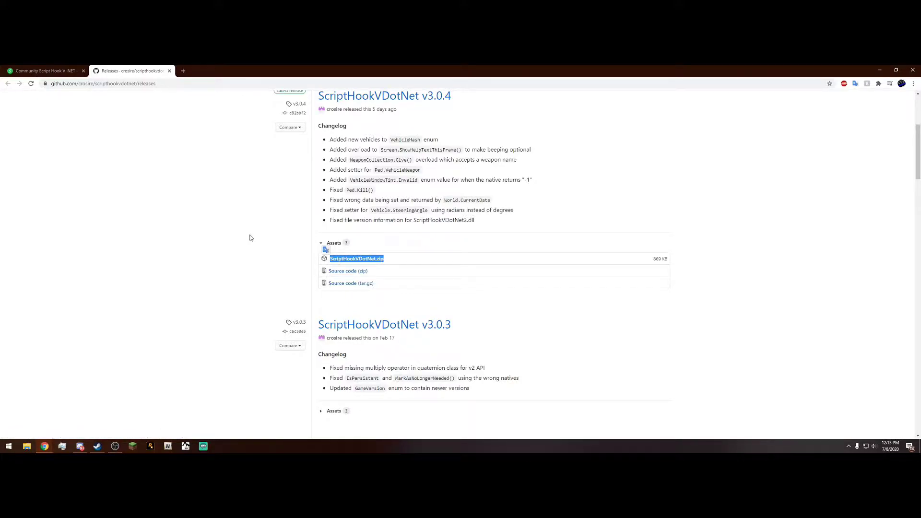
scroll(272, 232, "up", 3)
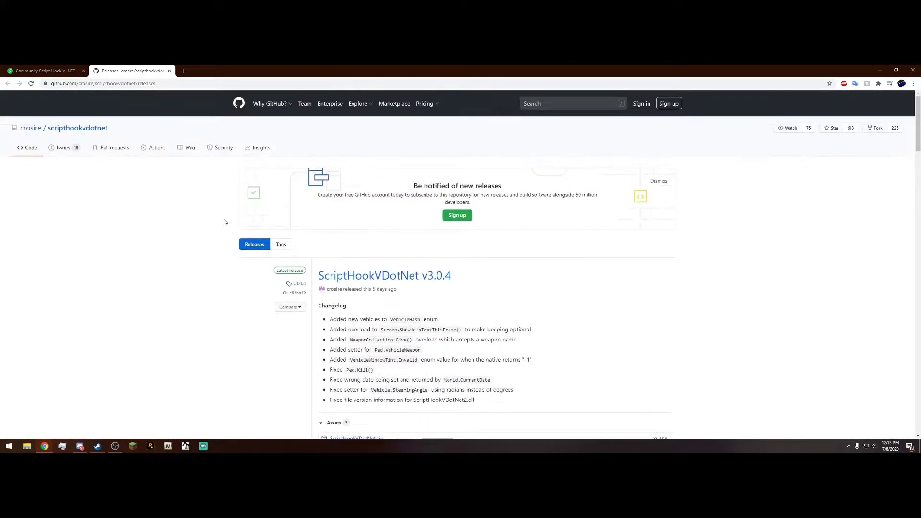
left_click(879, 70)
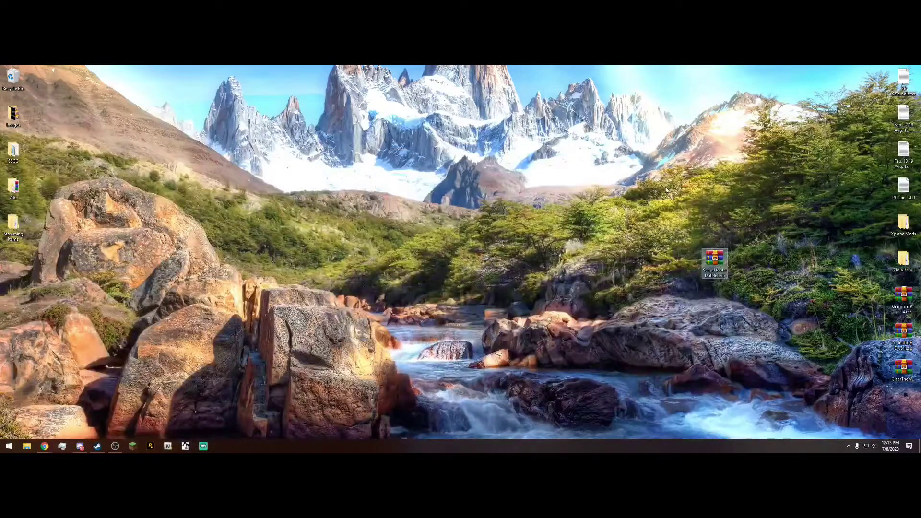
- Open the Grand Theft Auto V folder on Storage 2 (F:) and open the ScriptHookVDotNet zip in WinRAR
key("super+e")
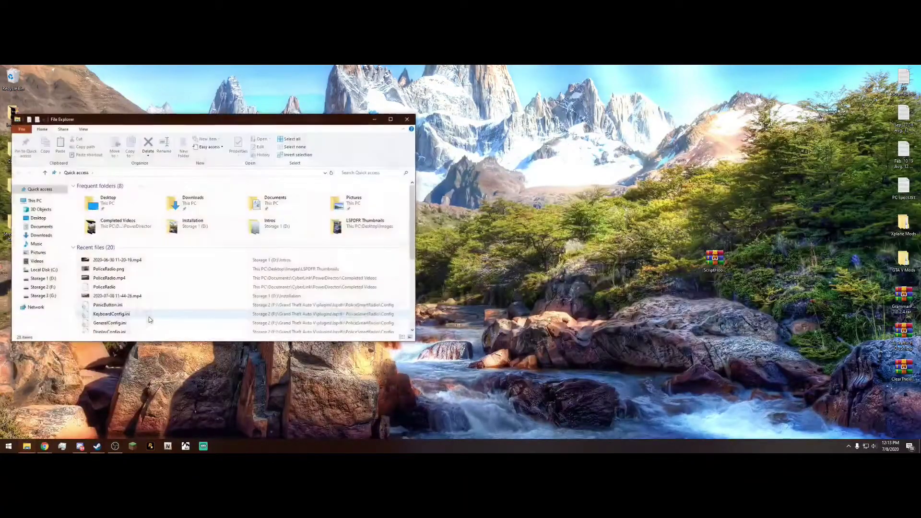
left_click(43, 287)
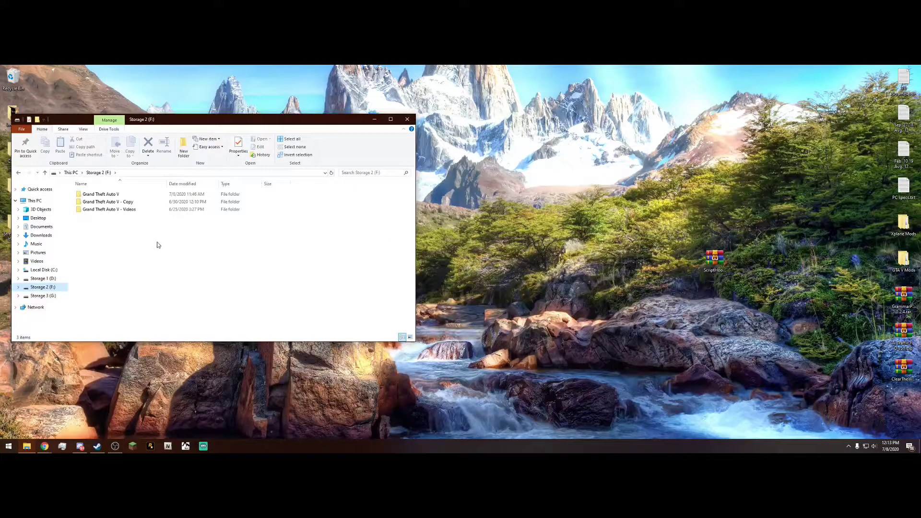
left_click(111, 194)
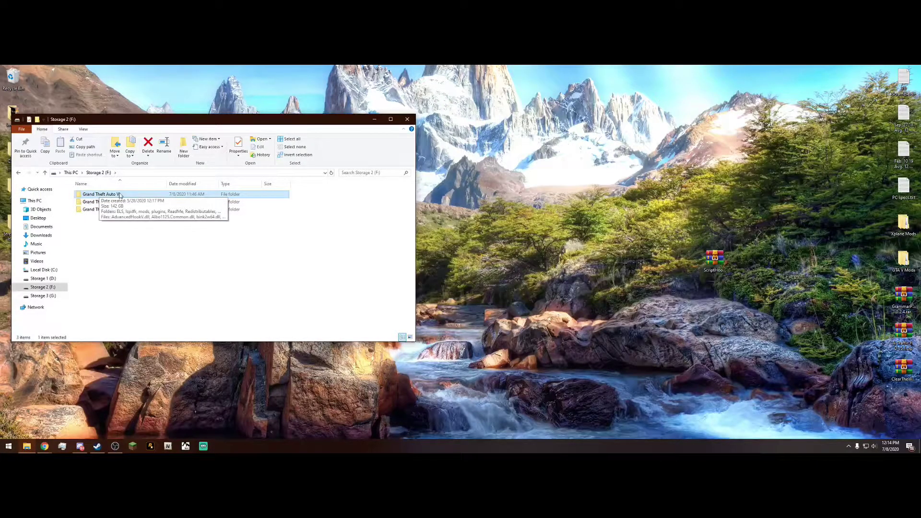
double_click(126, 195)
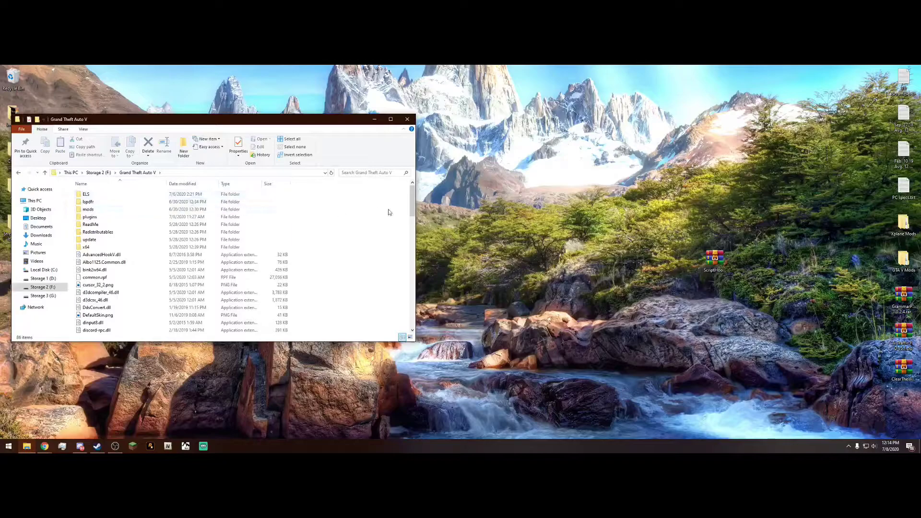
left_click_drag(413, 196, 414, 191)
double_click(713, 258)
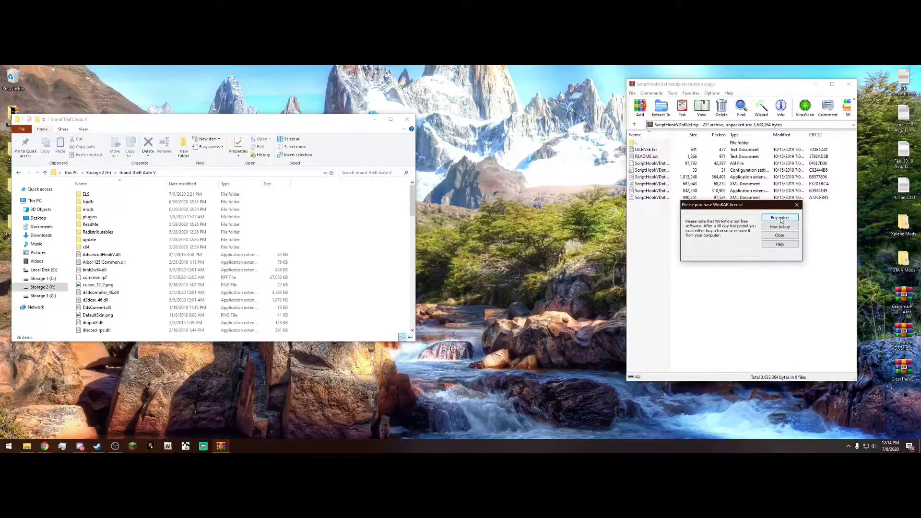
- Dismiss the WinRAR license reminder, leaving the two XML documents unselected
left_click(797, 204)
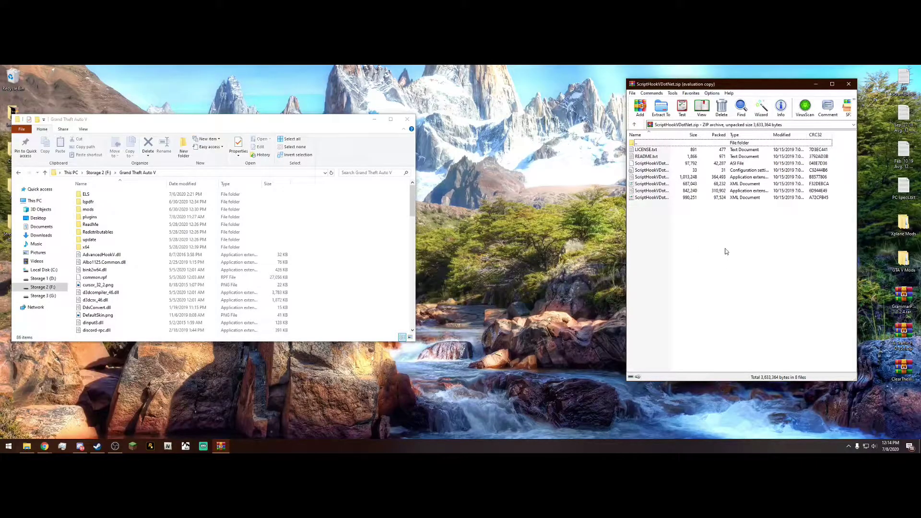
left_click(724, 198)
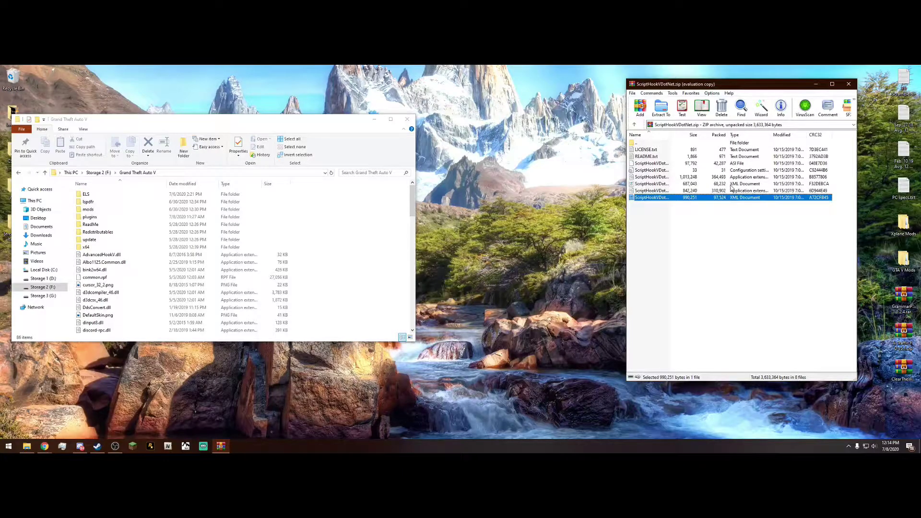
left_click(746, 184, "ctrl")
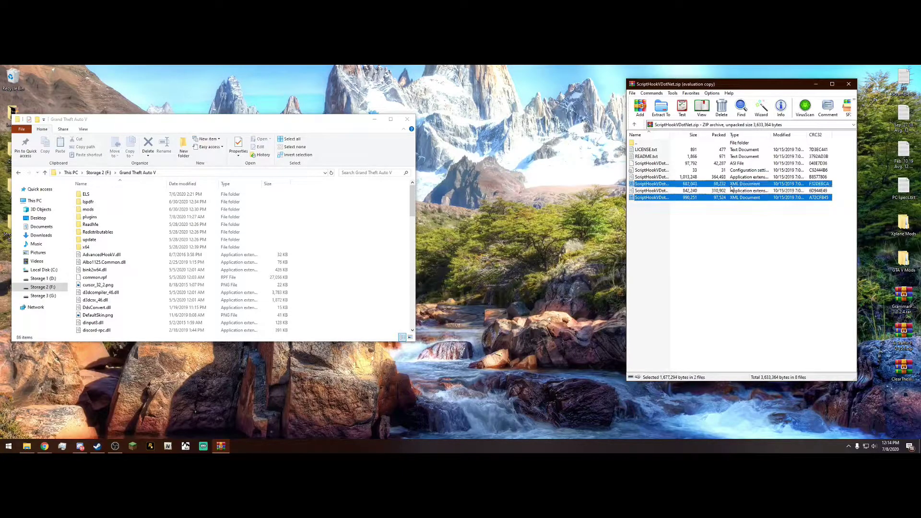
left_click(706, 255)
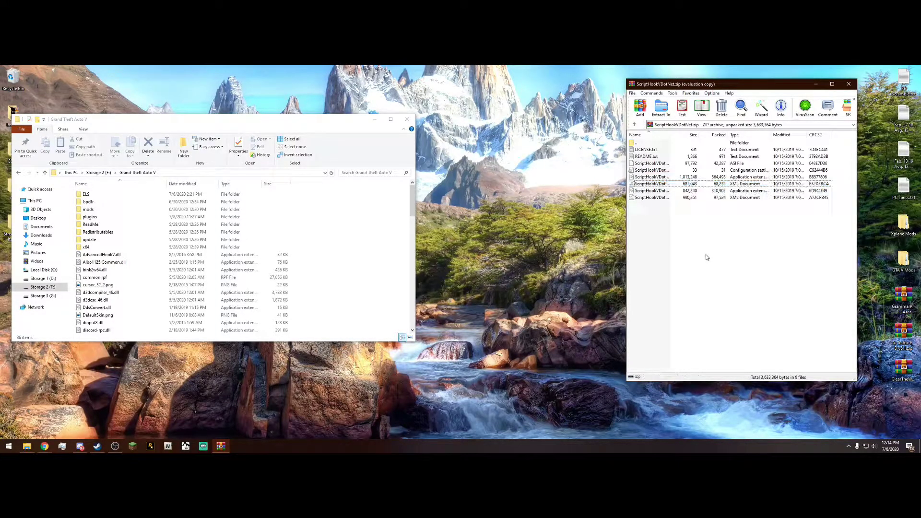
- Select both DLLs, the .asi and the .ini files and drag them into the Grand Theft Auto V folder
left_click(686, 191)
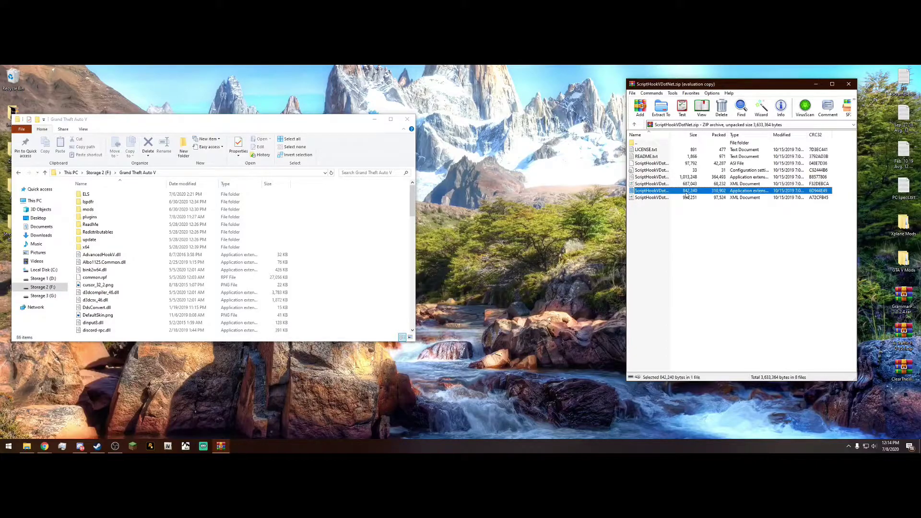
left_click(733, 179, "ctrl")
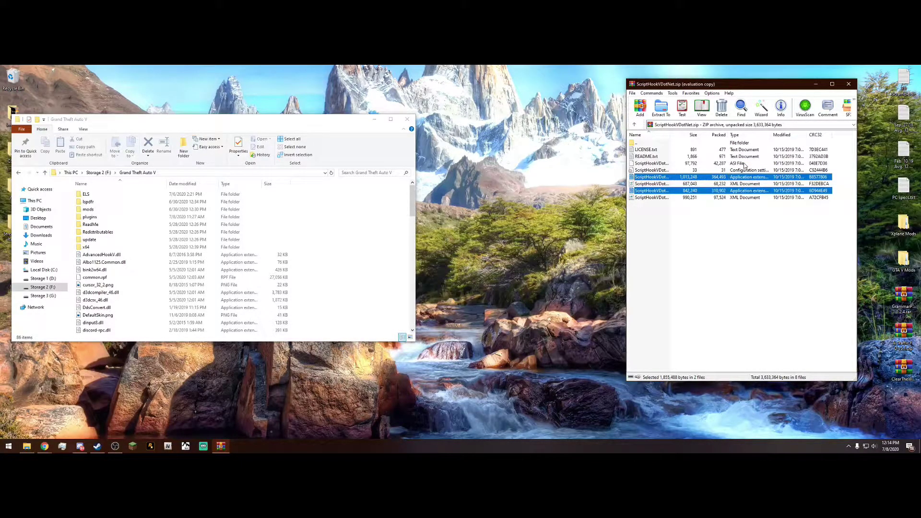
left_click(744, 164, "ctrl")
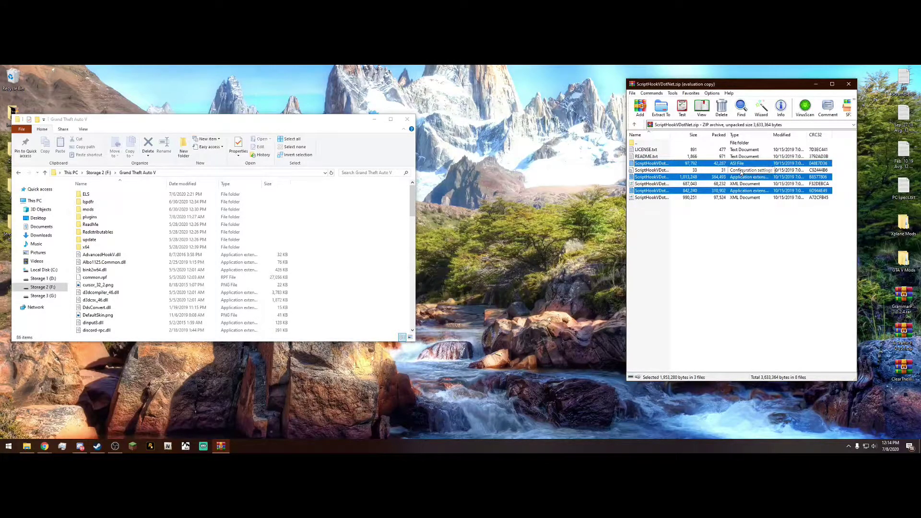
left_click(741, 170, "ctrl")
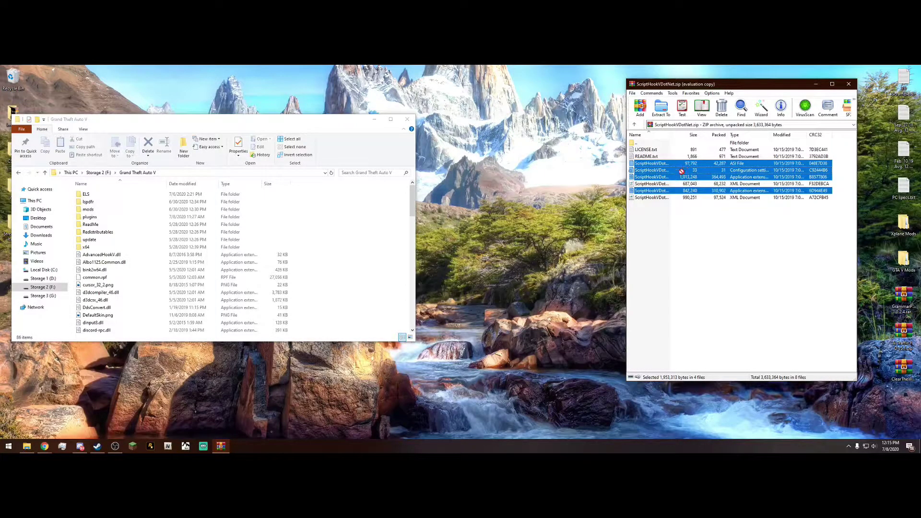
left_click_drag(683, 171, 360, 229)
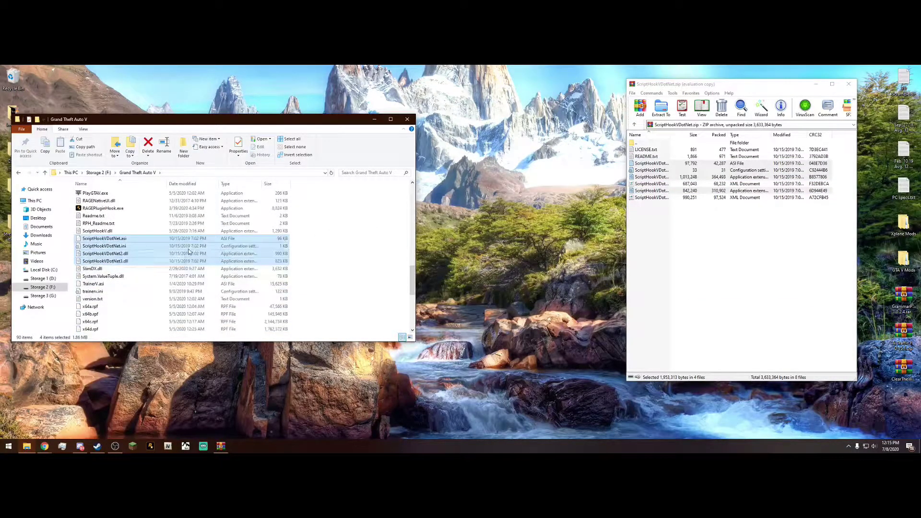
- Create a new folder named 'scripts' in the Grand Theft Auto V folder
left_click(366, 258)
scroll(366, 260, "up", 15)
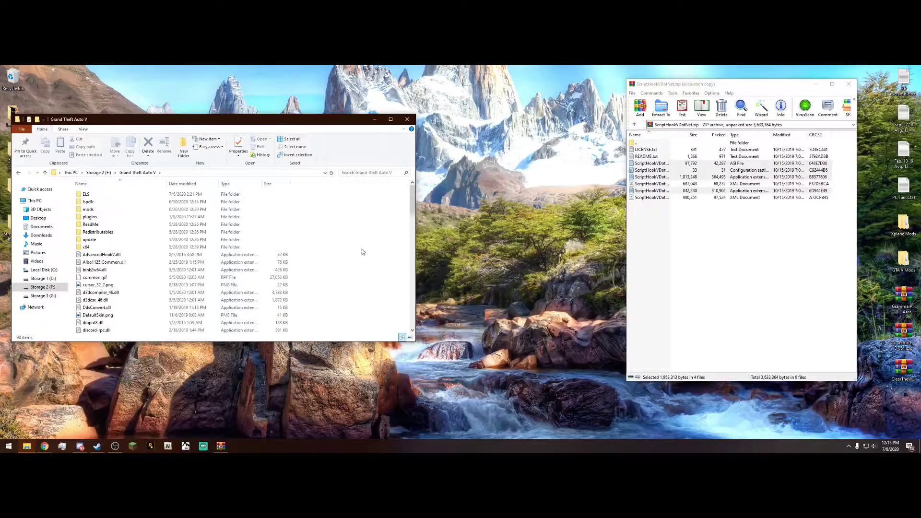
right_click(350, 218)
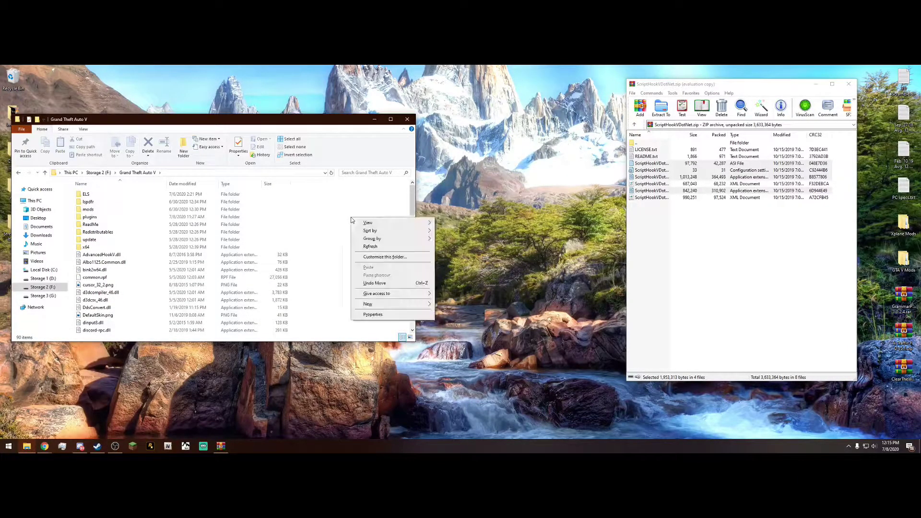
mouse_move(382, 306)
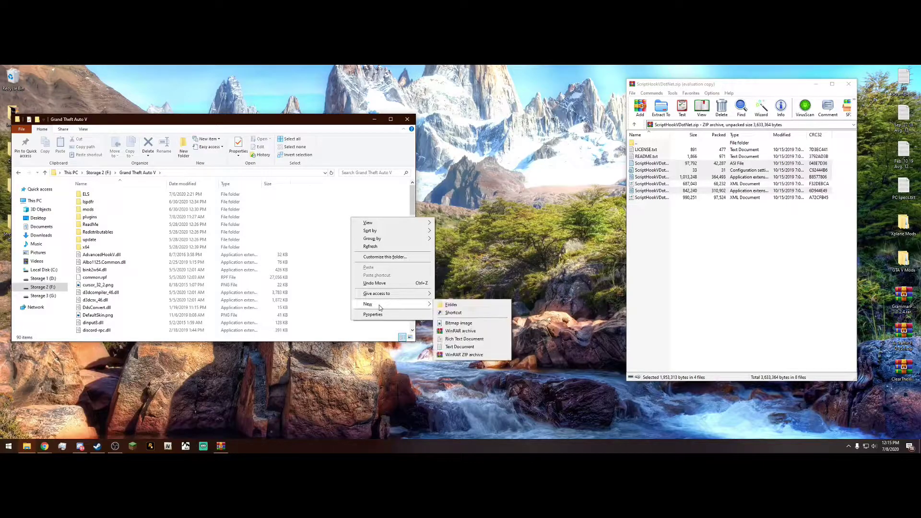
left_click(452, 305)
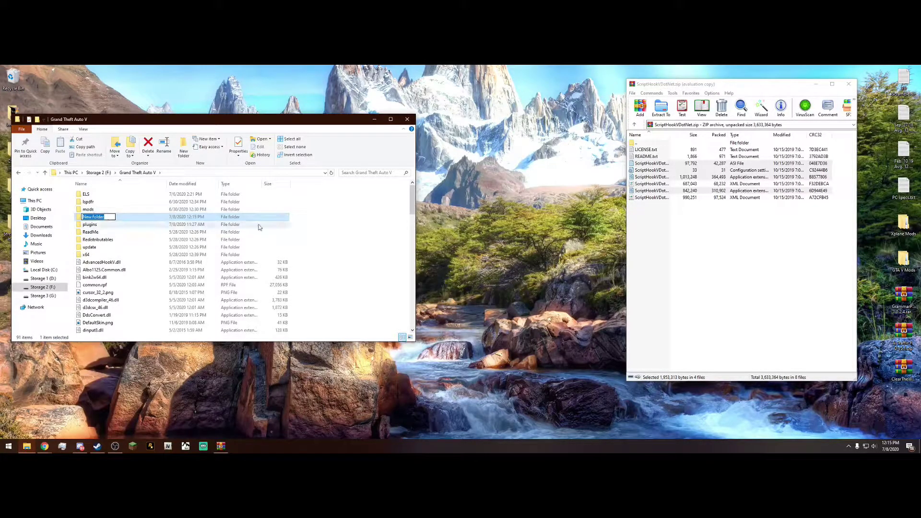
type("scripts")
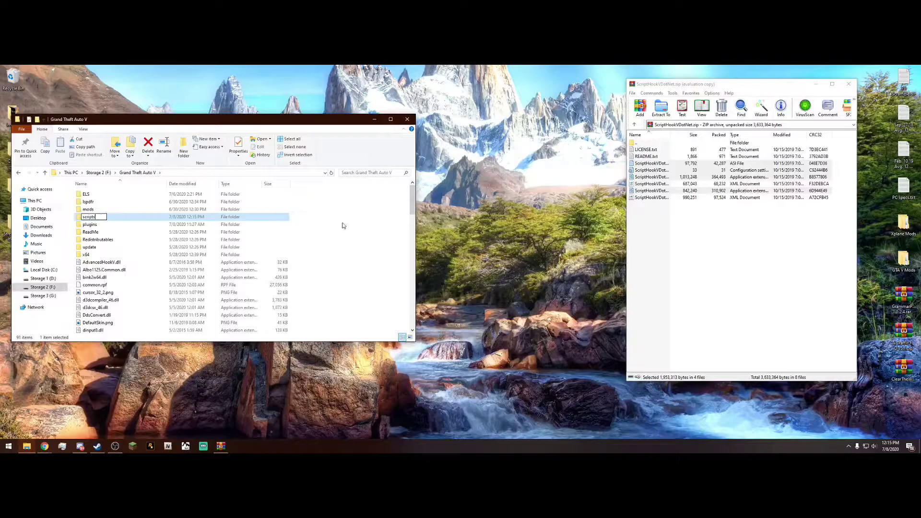
key("Return")
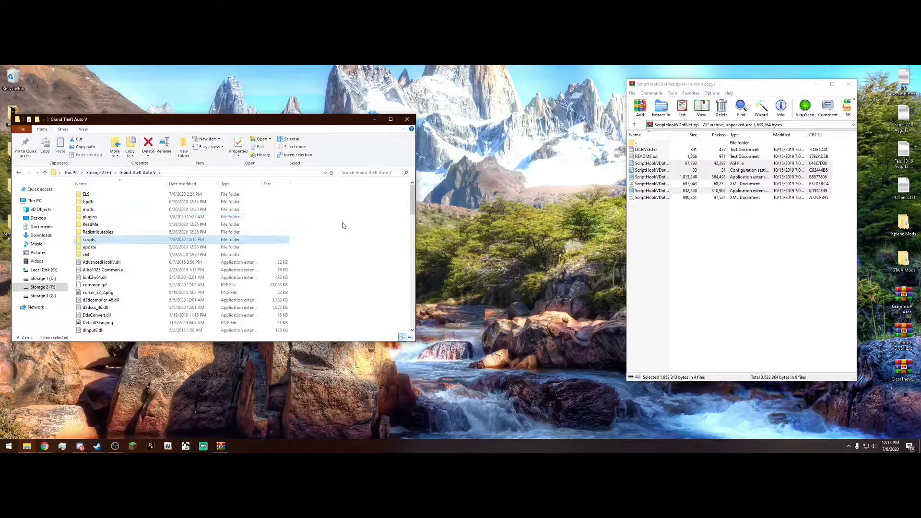
- Check that the scripts folder is empty, then close the WinRAR archive window
left_click(342, 225)
double_click(235, 239)
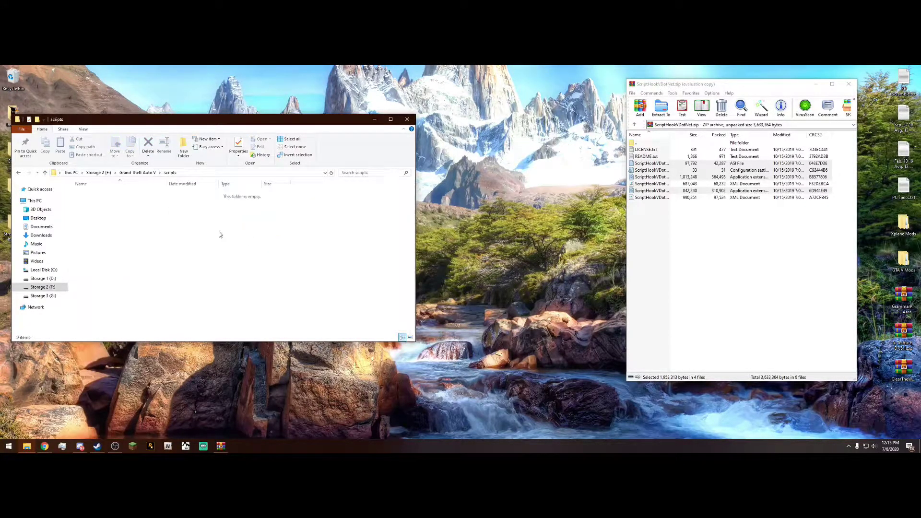
left_click(18, 172)
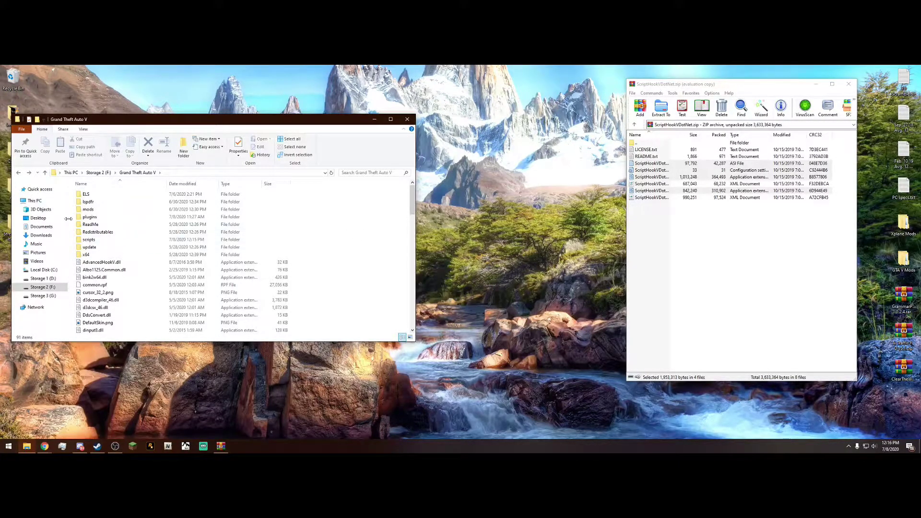
double_click(142, 239)
left_click(19, 173)
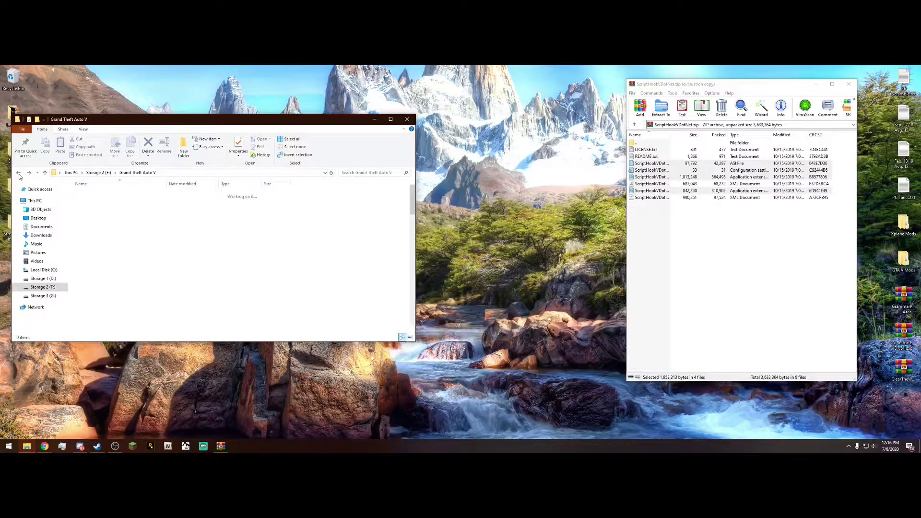
scroll(329, 240, "down", 4)
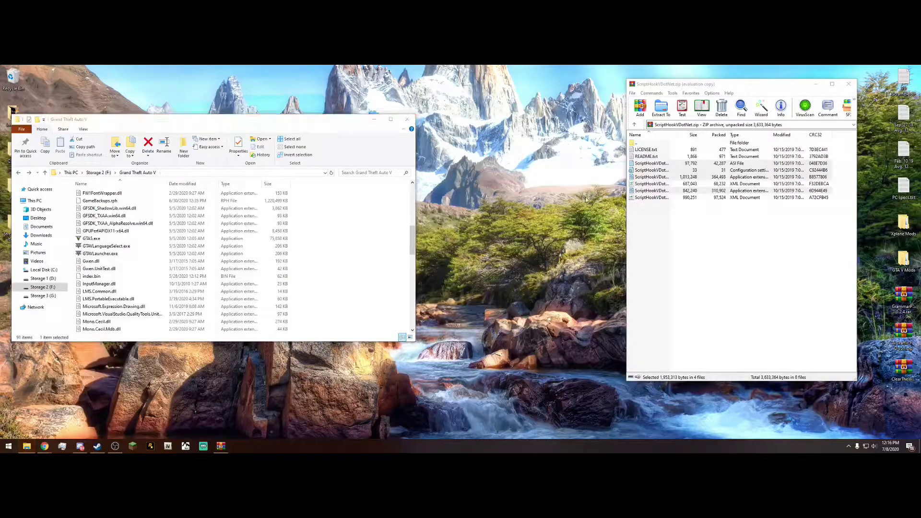
left_click(744, 264)
left_click(849, 85)
left_click(407, 119)
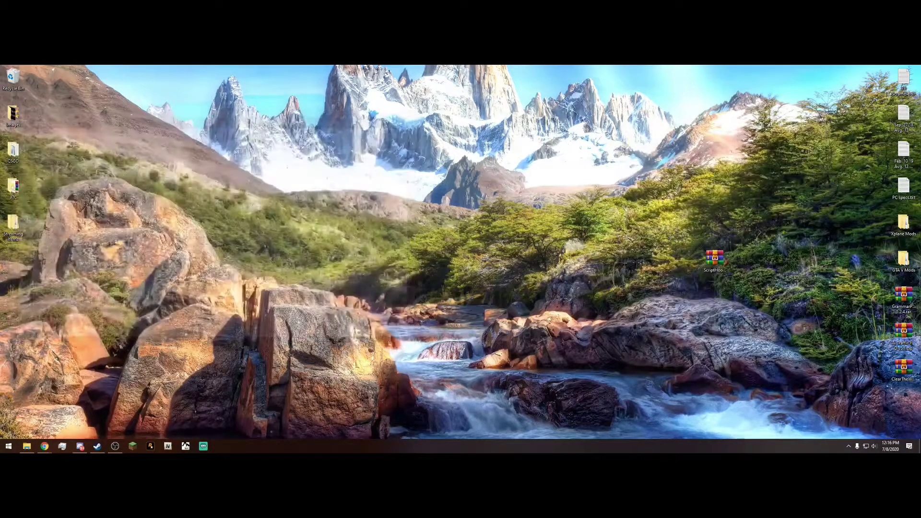